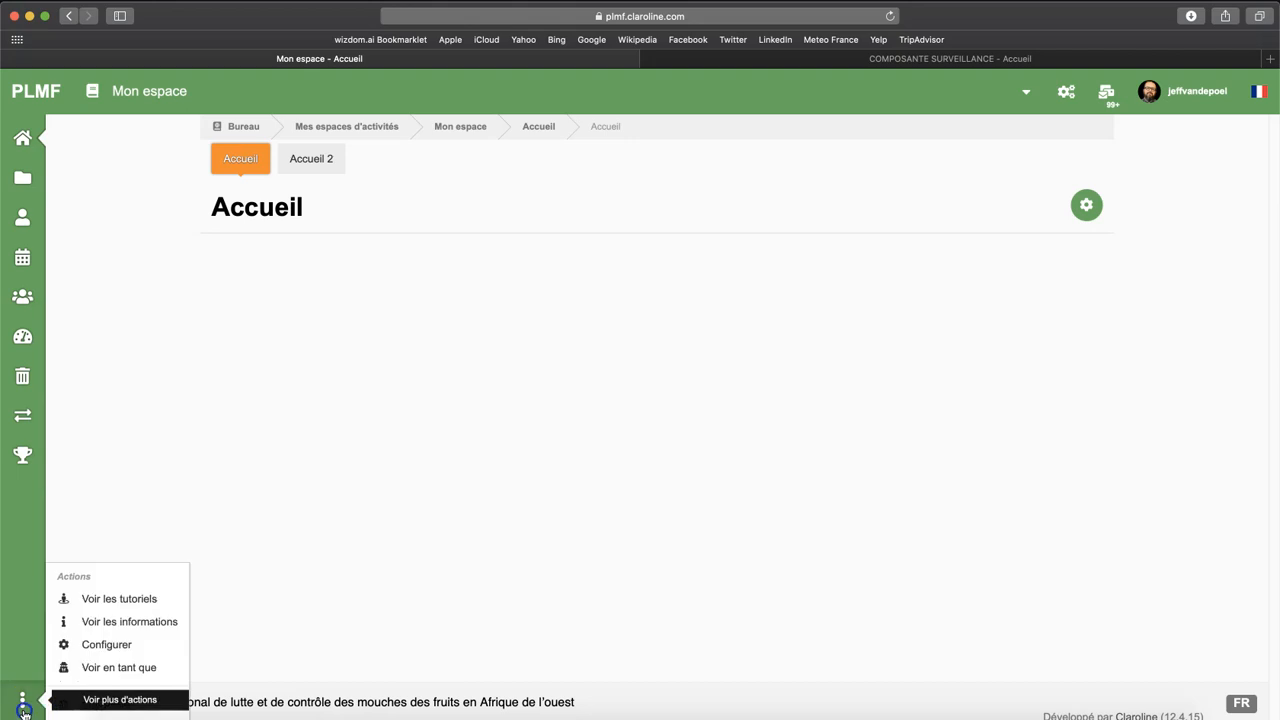
Open the workspace's configuration and rename it "Espace de test de" followed by the owner's first name
left_click(95, 647)
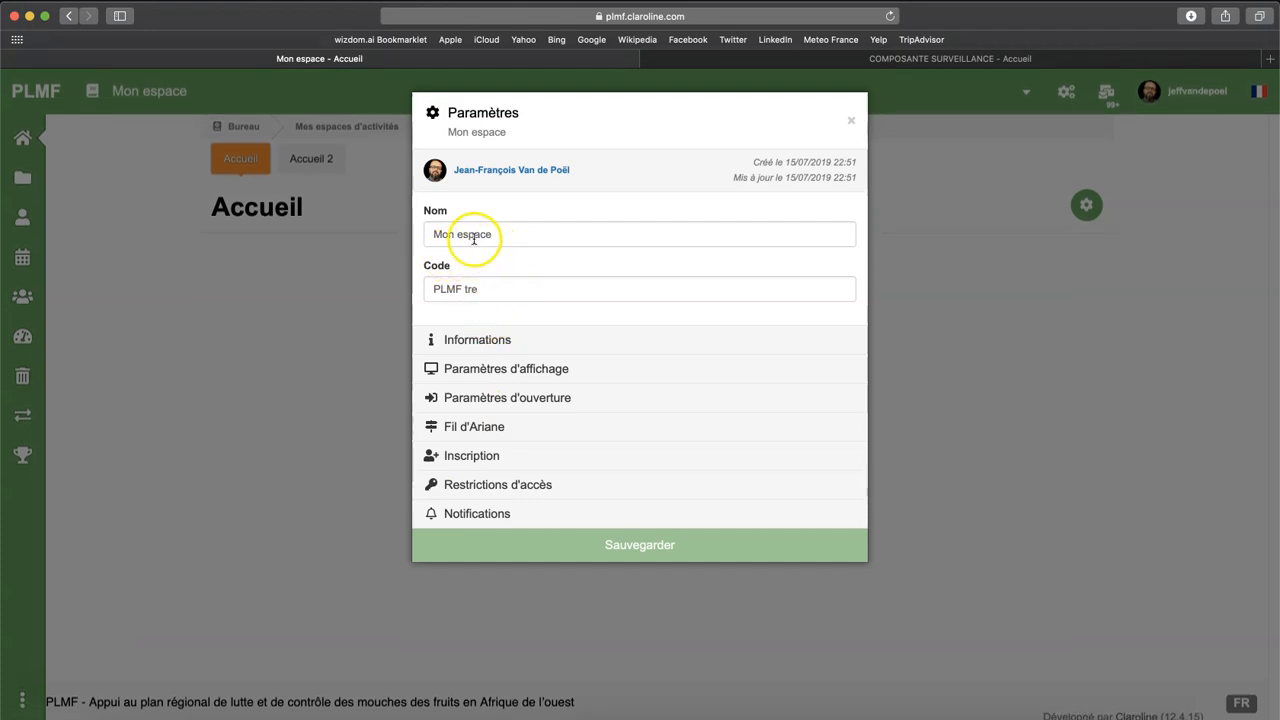
left_click_drag(495, 234, 426, 234)
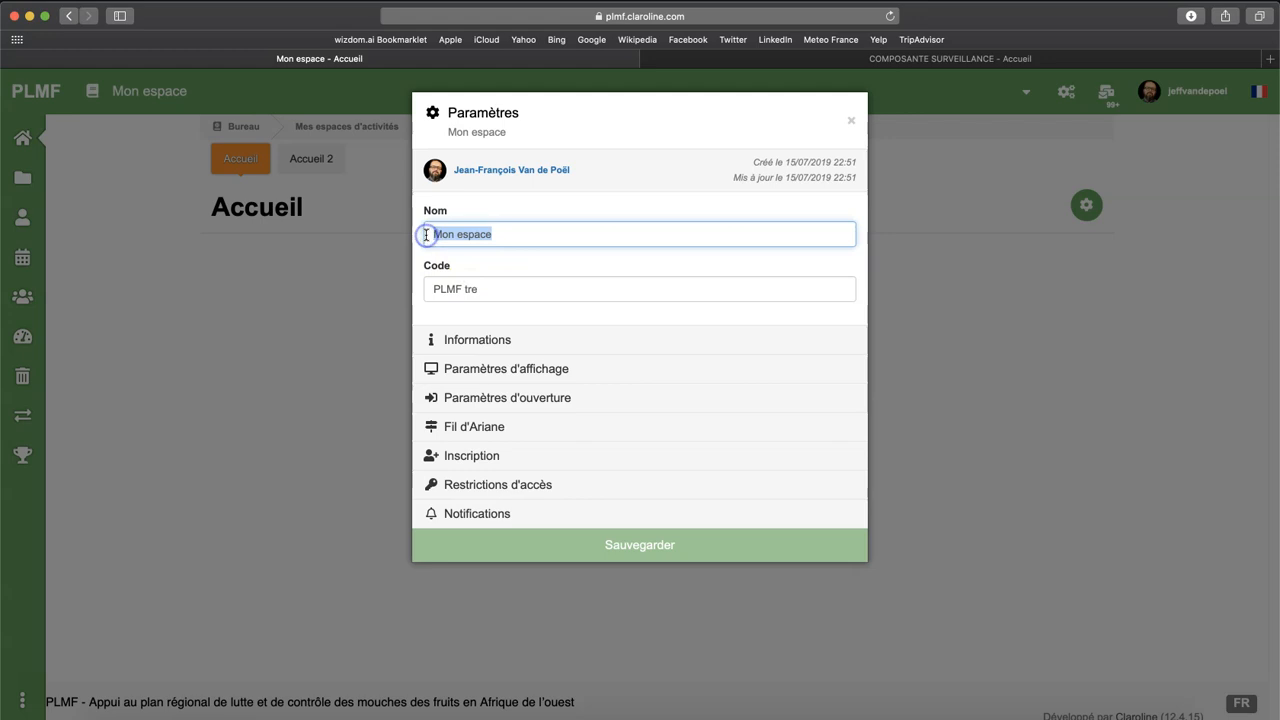
type("Es")
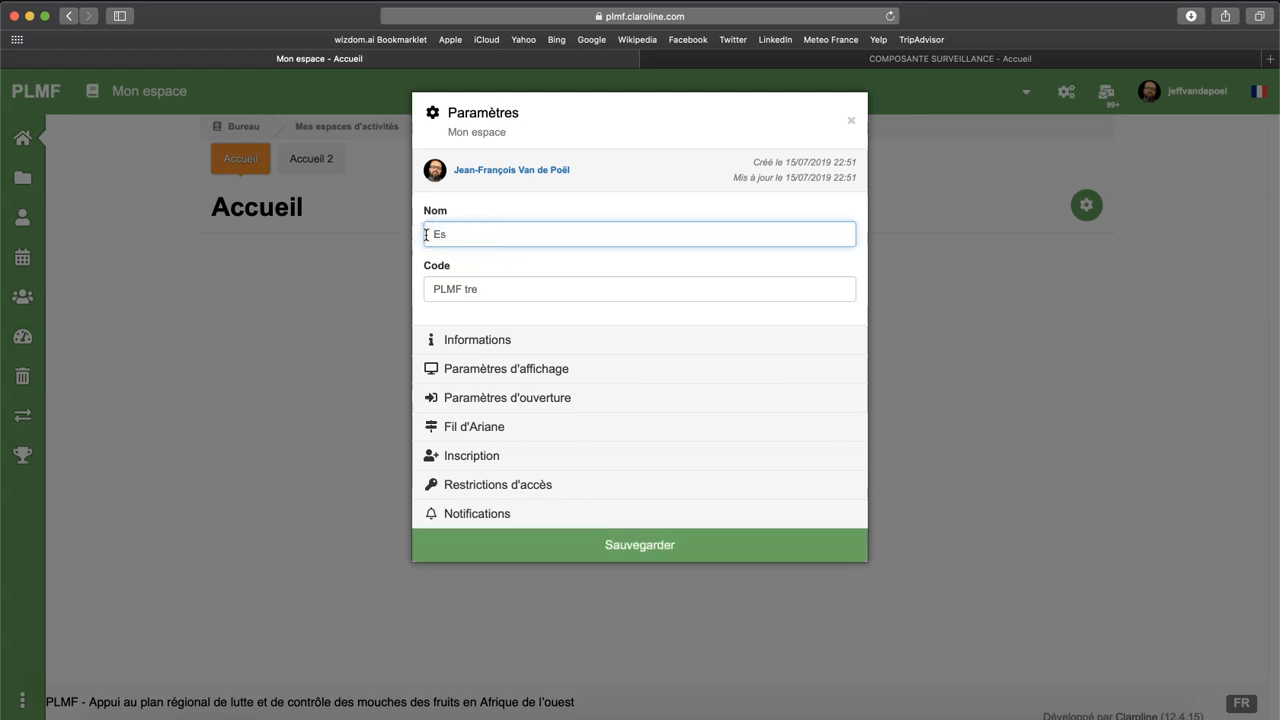
type("pace de test de Jeff")
left_click(466, 288)
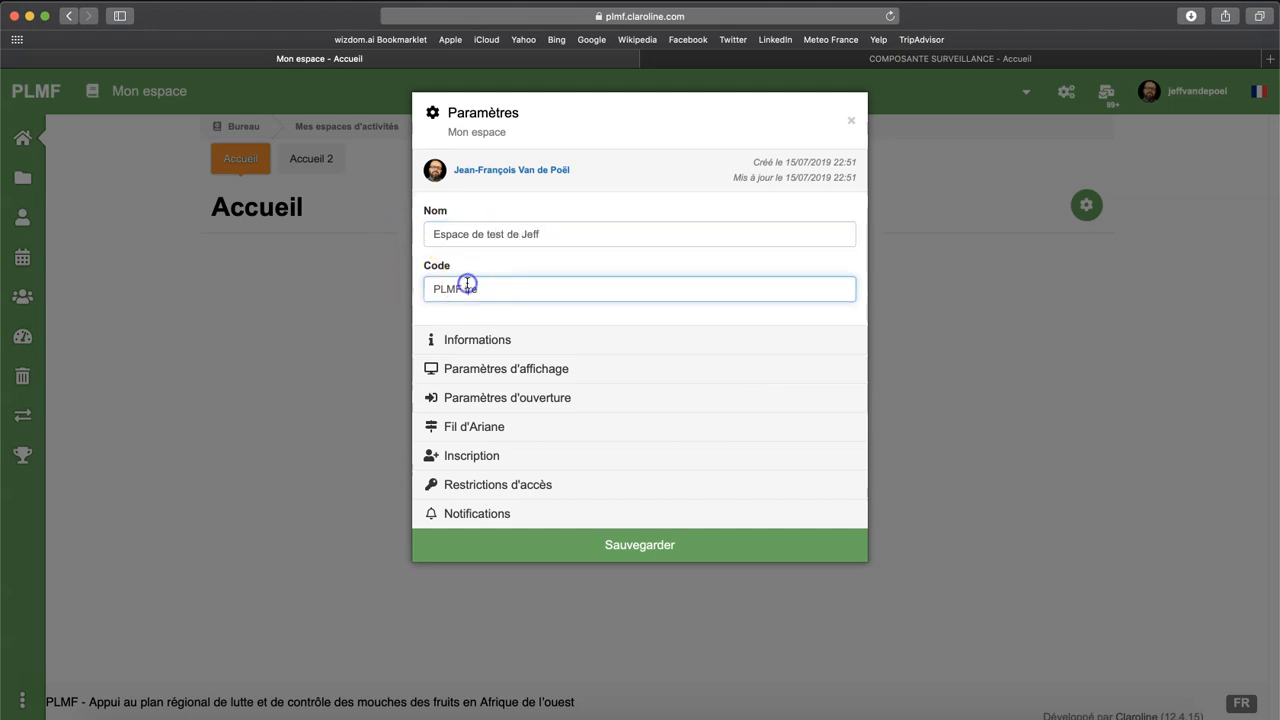
Enter the description "Vous pouvez écrire une description de votre espace" and enable French as the workspace's default language
left_click(482, 342)
left_click(478, 397)
type("Vous pouvez")
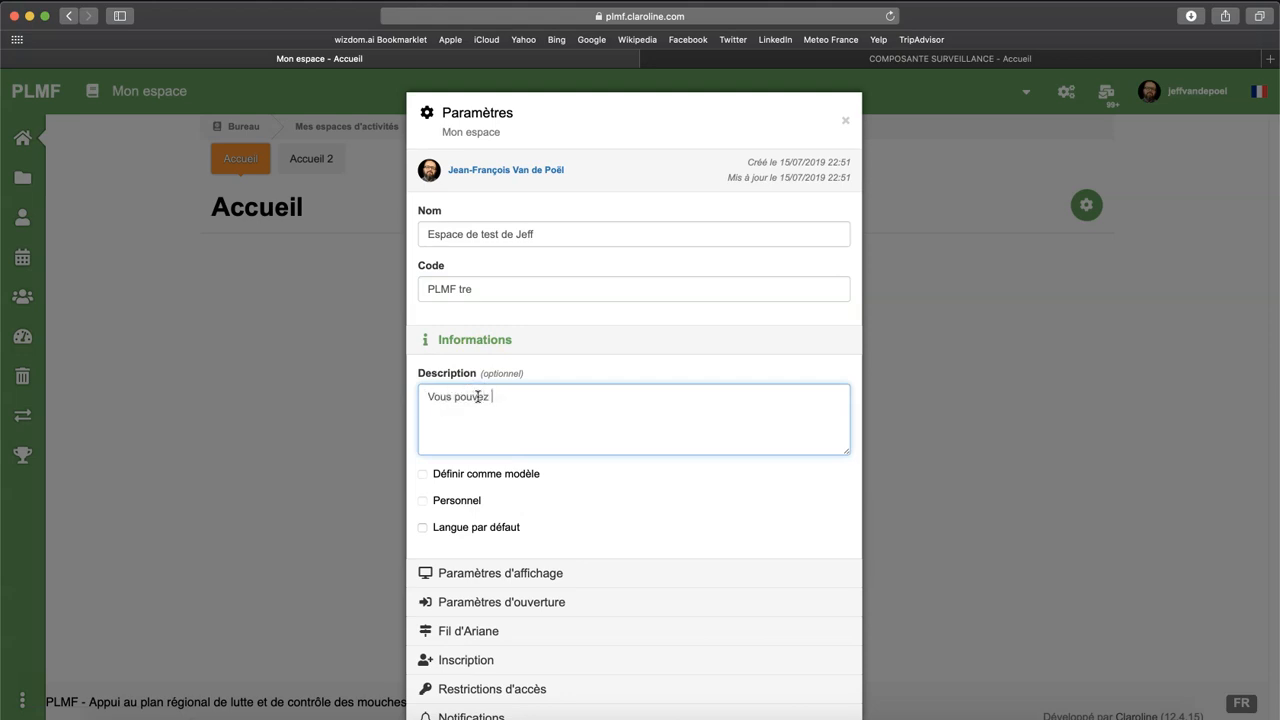
type(" écrire une description de votre espace")
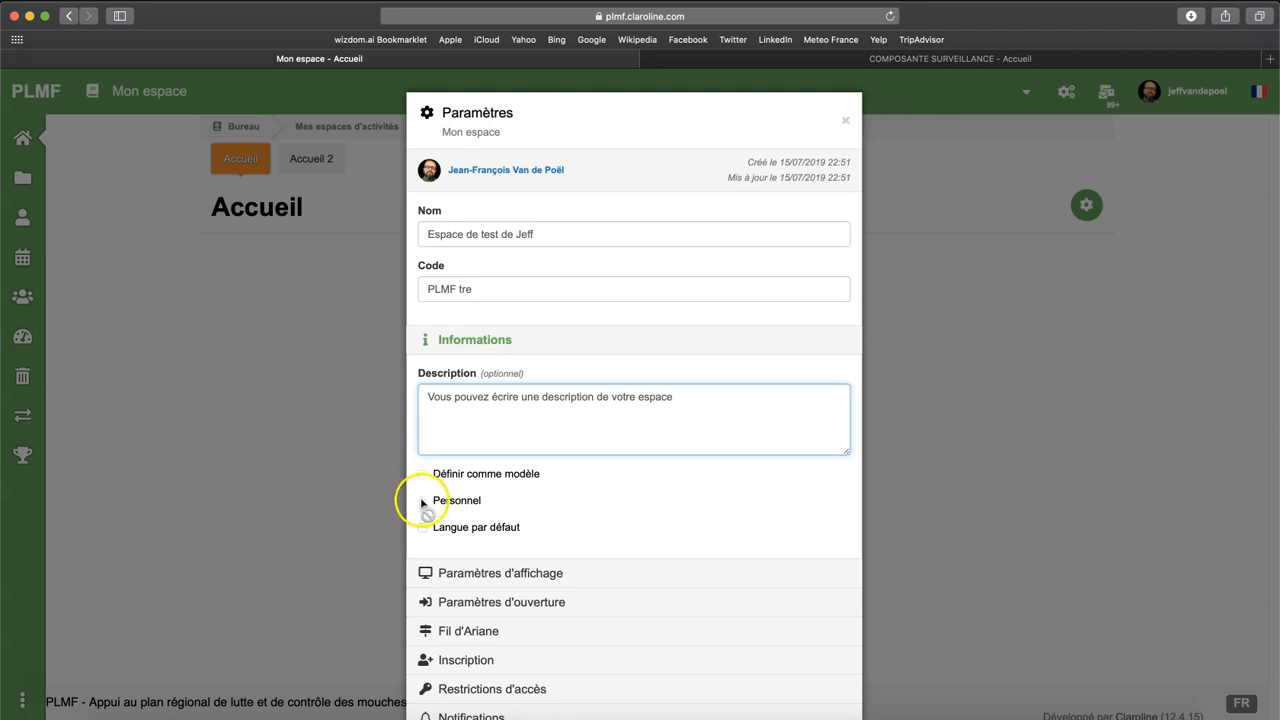
left_click(423, 529)
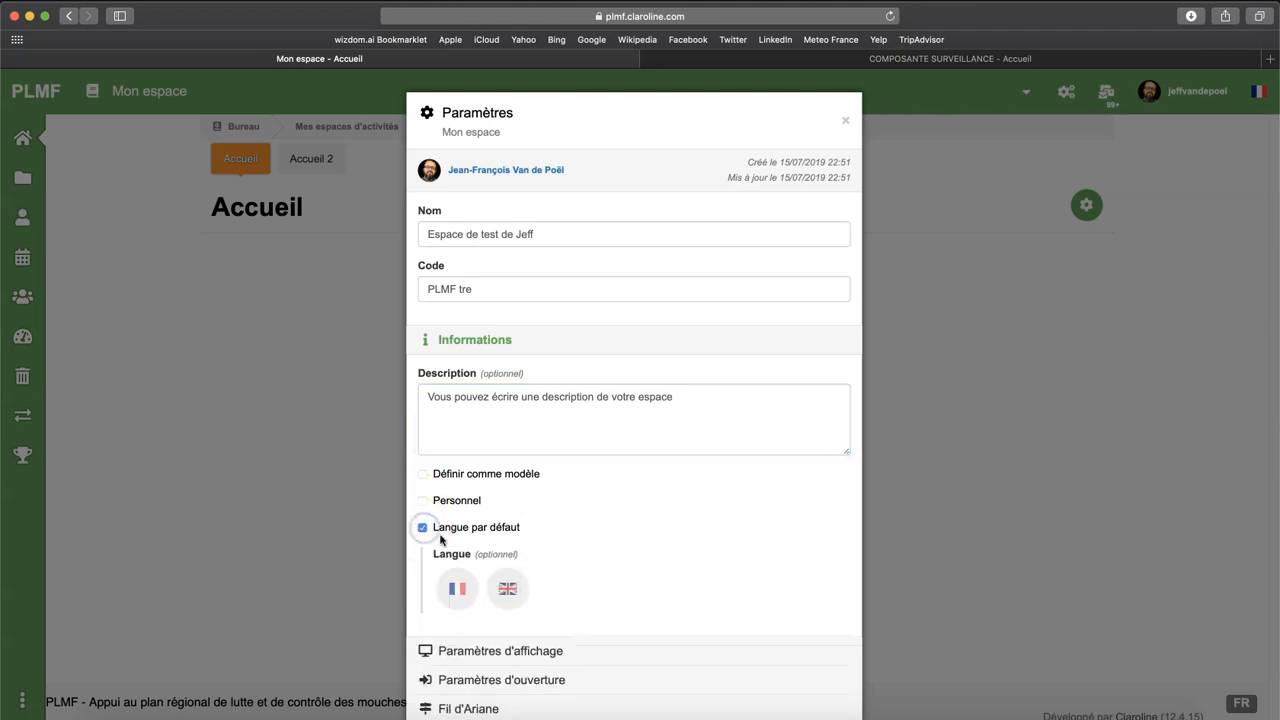
left_click(457, 589)
Upload ressources.png as the workspace's thumbnail in the display settings
scroll(586, 543, "down", 3)
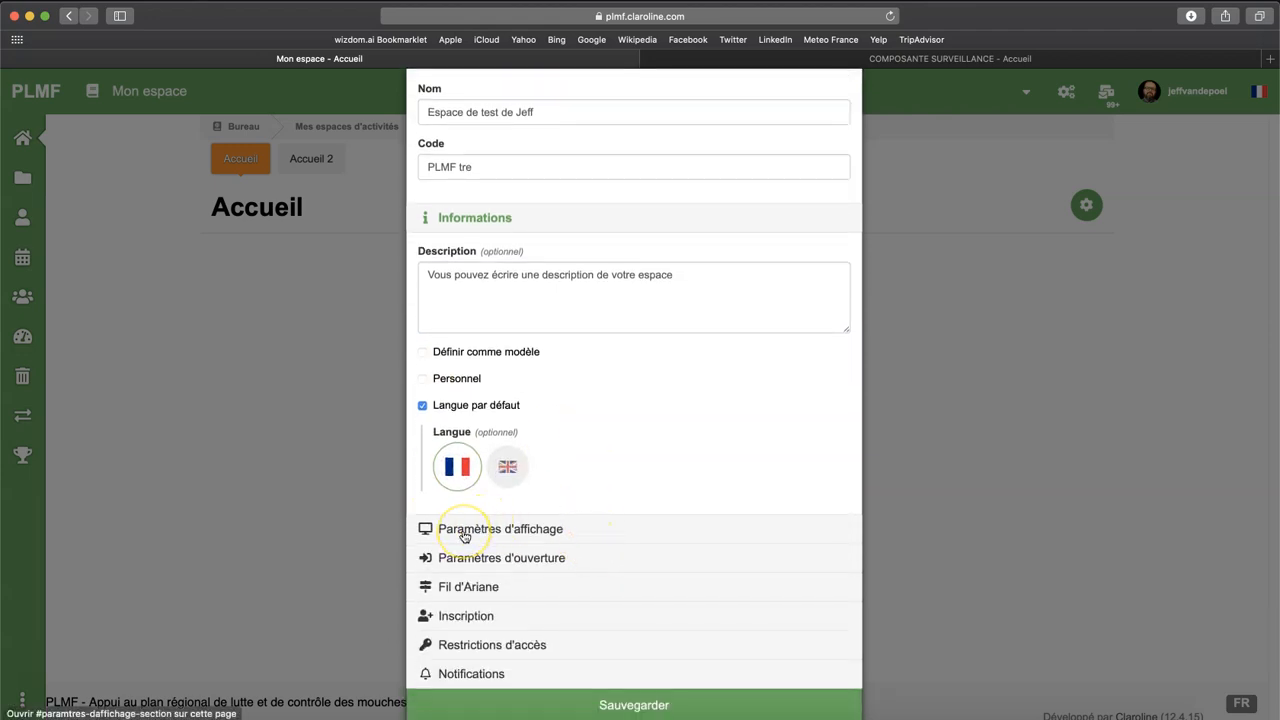
left_click(464, 533)
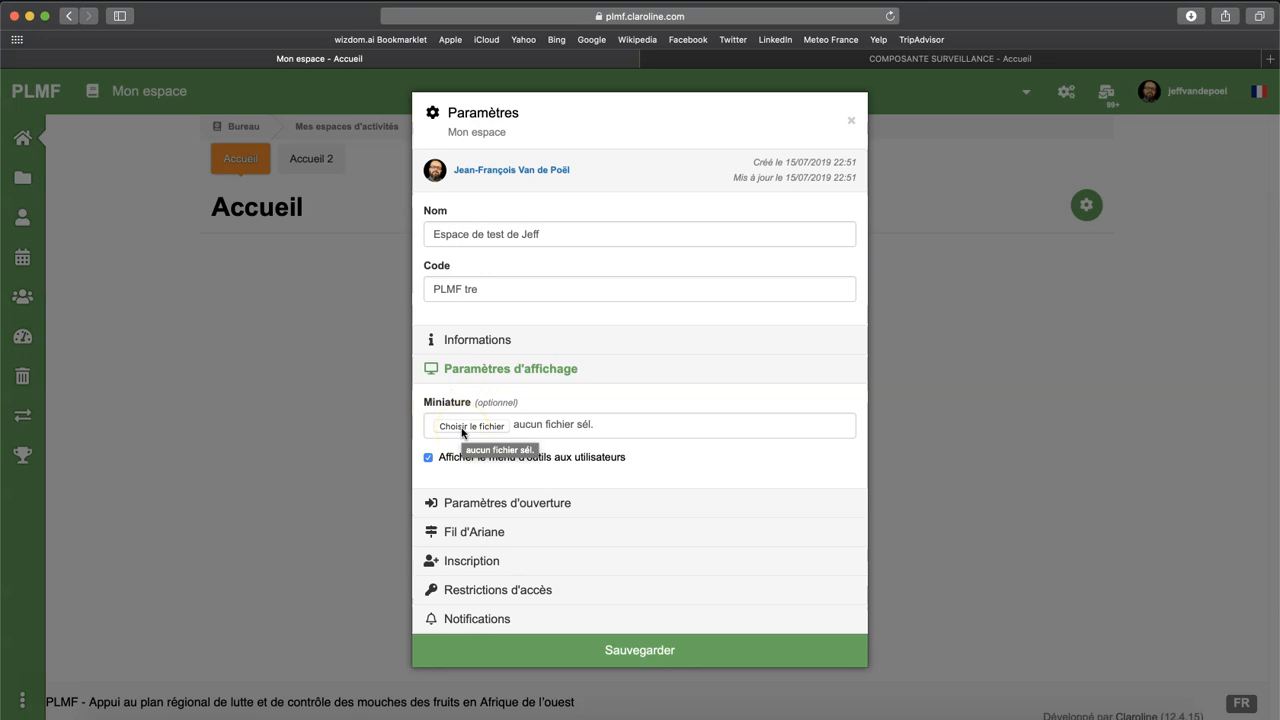
left_click(463, 430)
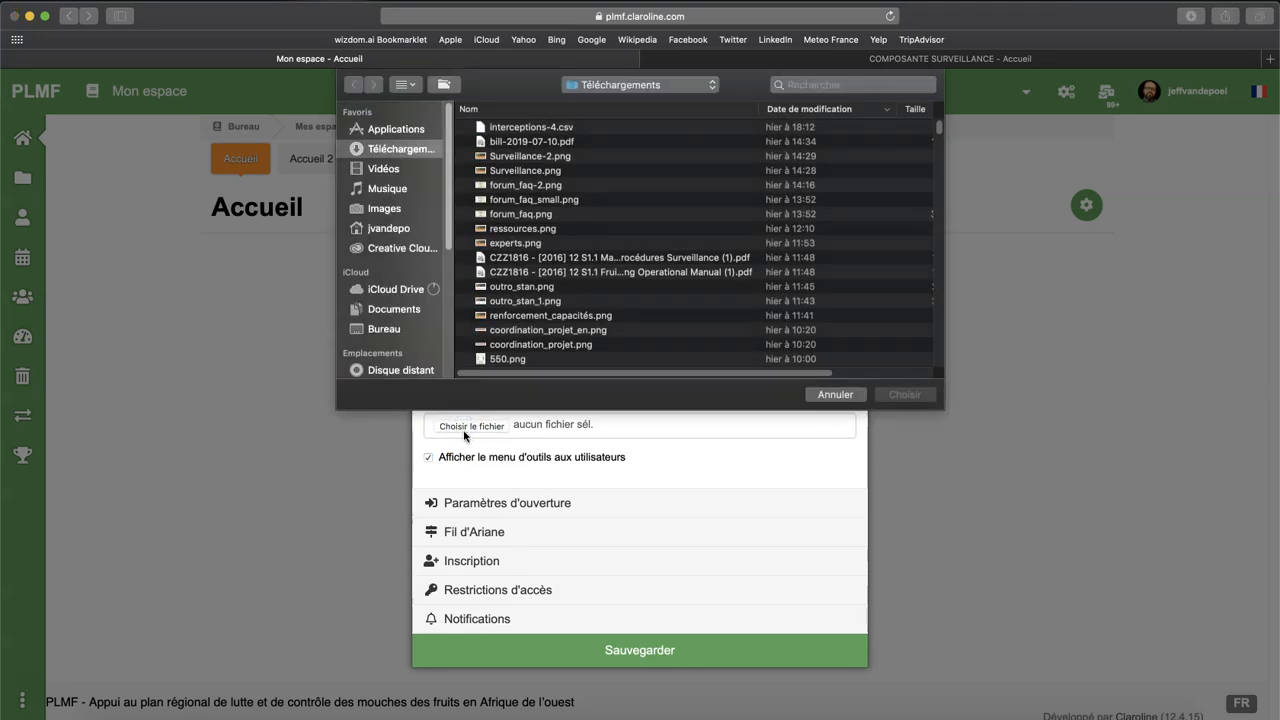
left_click(539, 231)
left_click(905, 394)
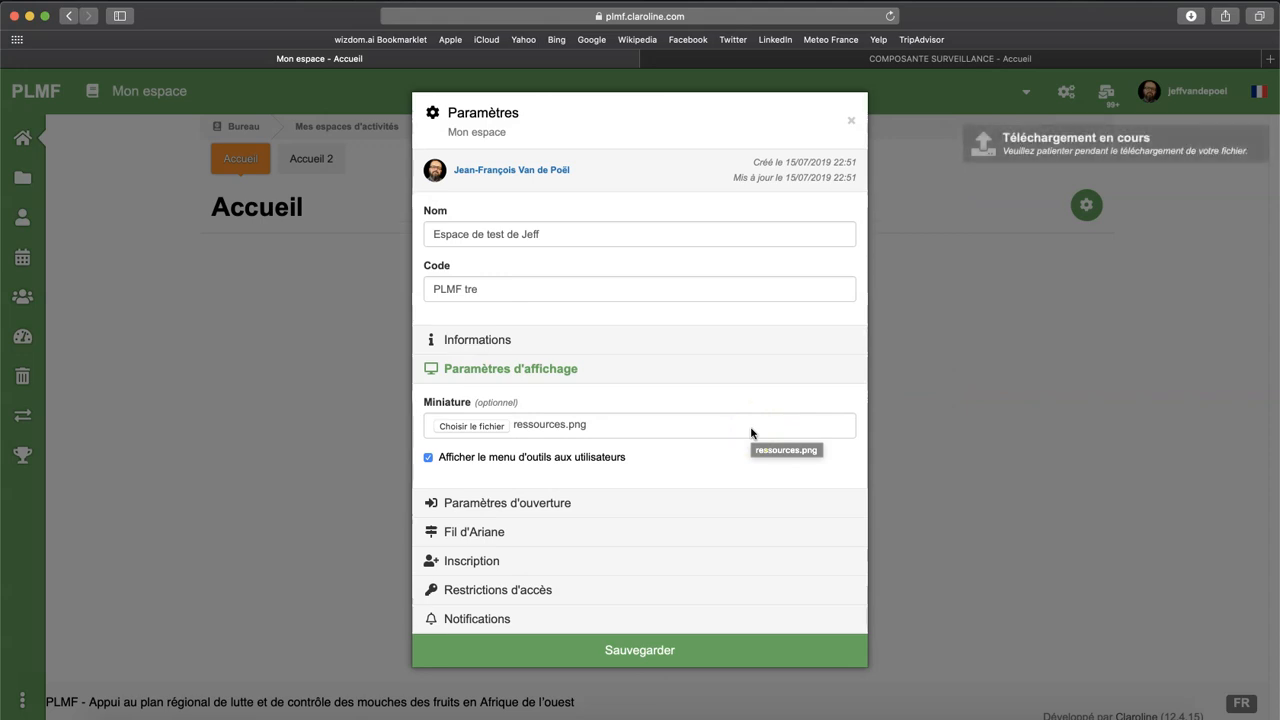
left_click(718, 402)
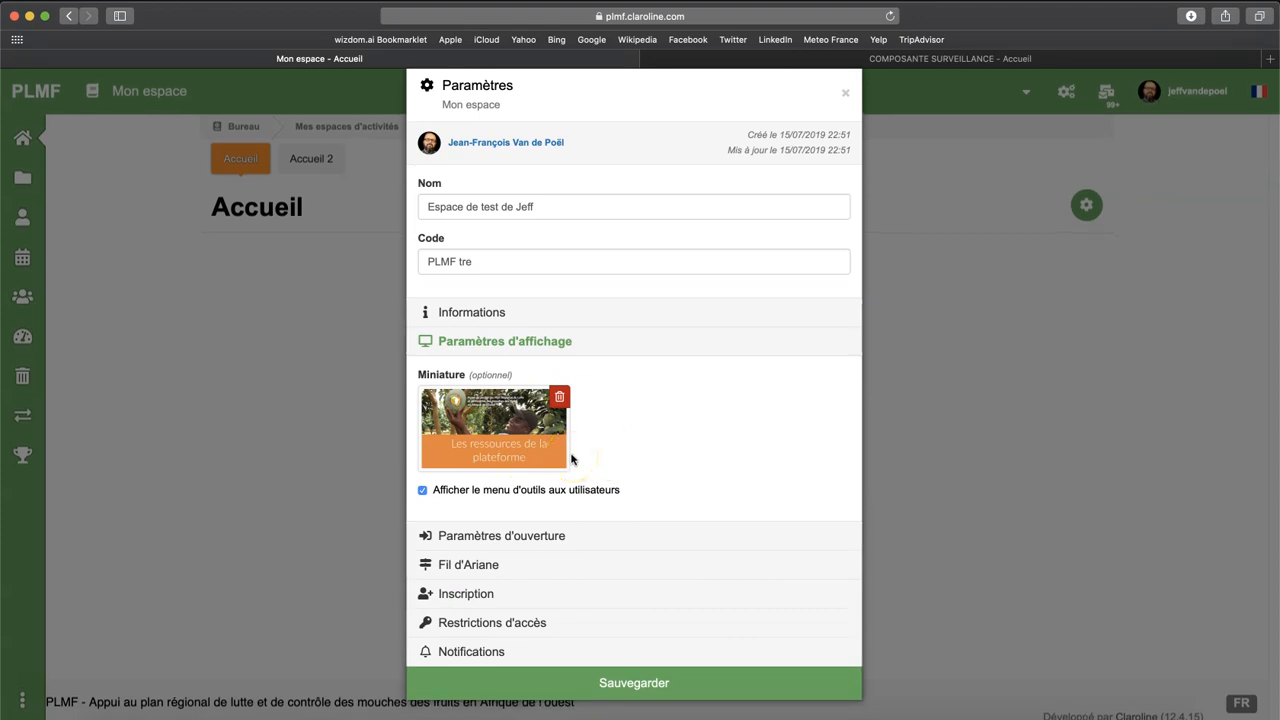
Examine the workspace's opening settings, selecting the type "Ouvrir un outil de l'espace d'activités" with the tool "Accueil"
left_click(484, 541)
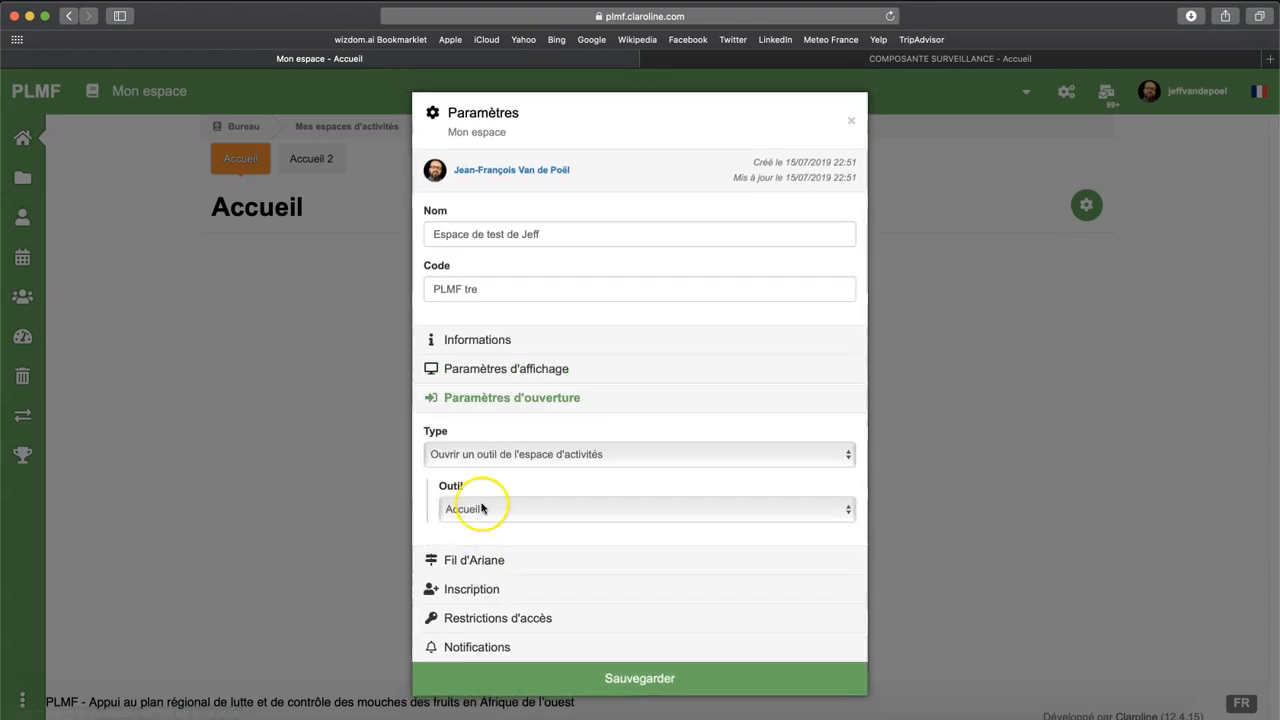
left_click(480, 369)
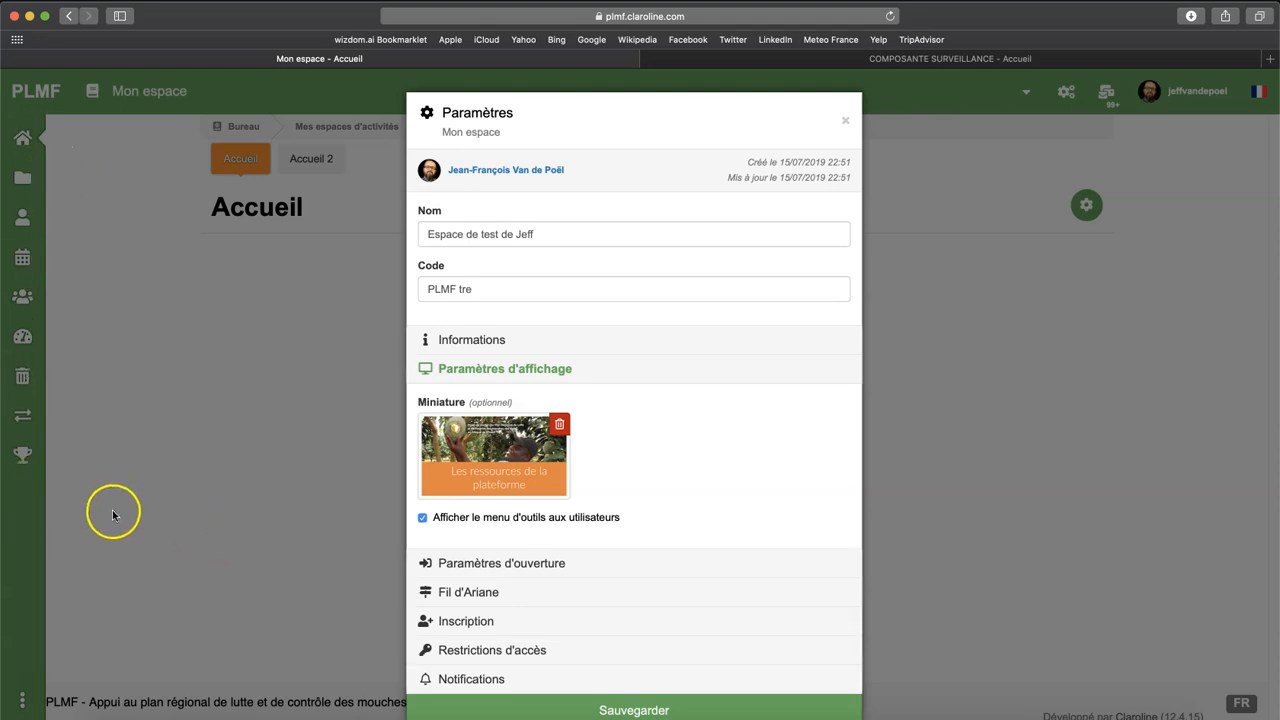
left_click(508, 565)
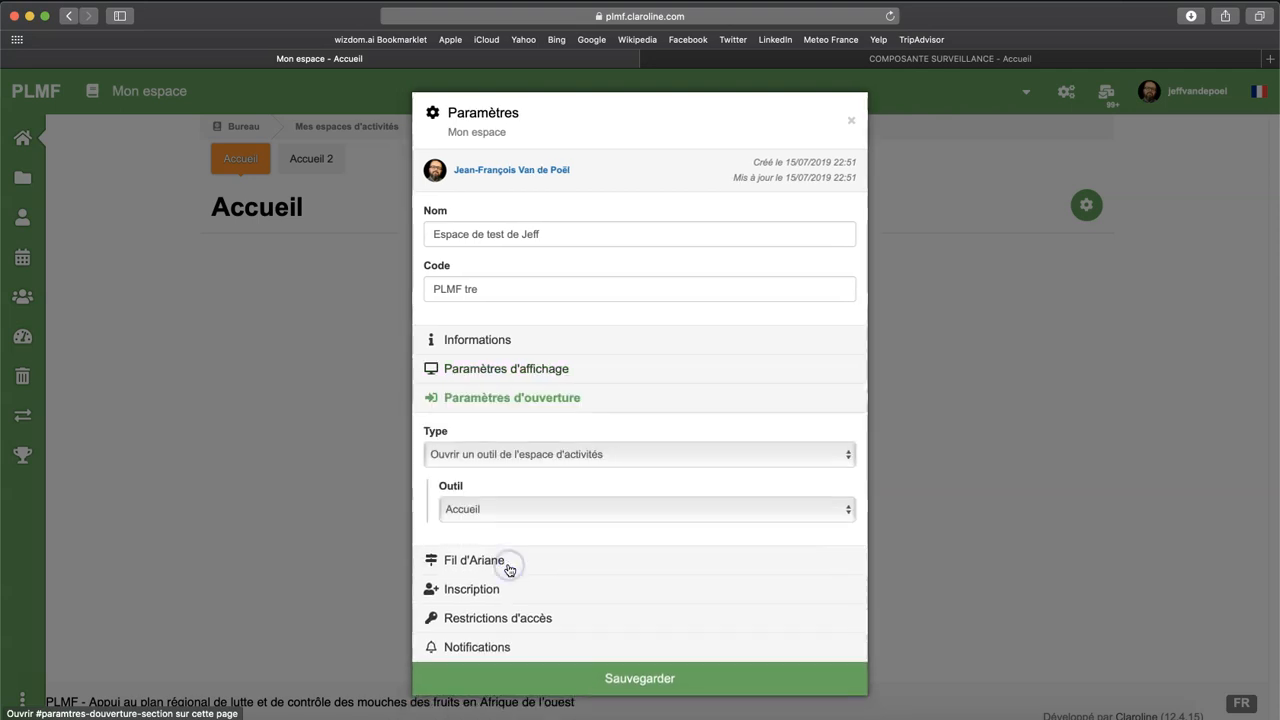
left_click(545, 466)
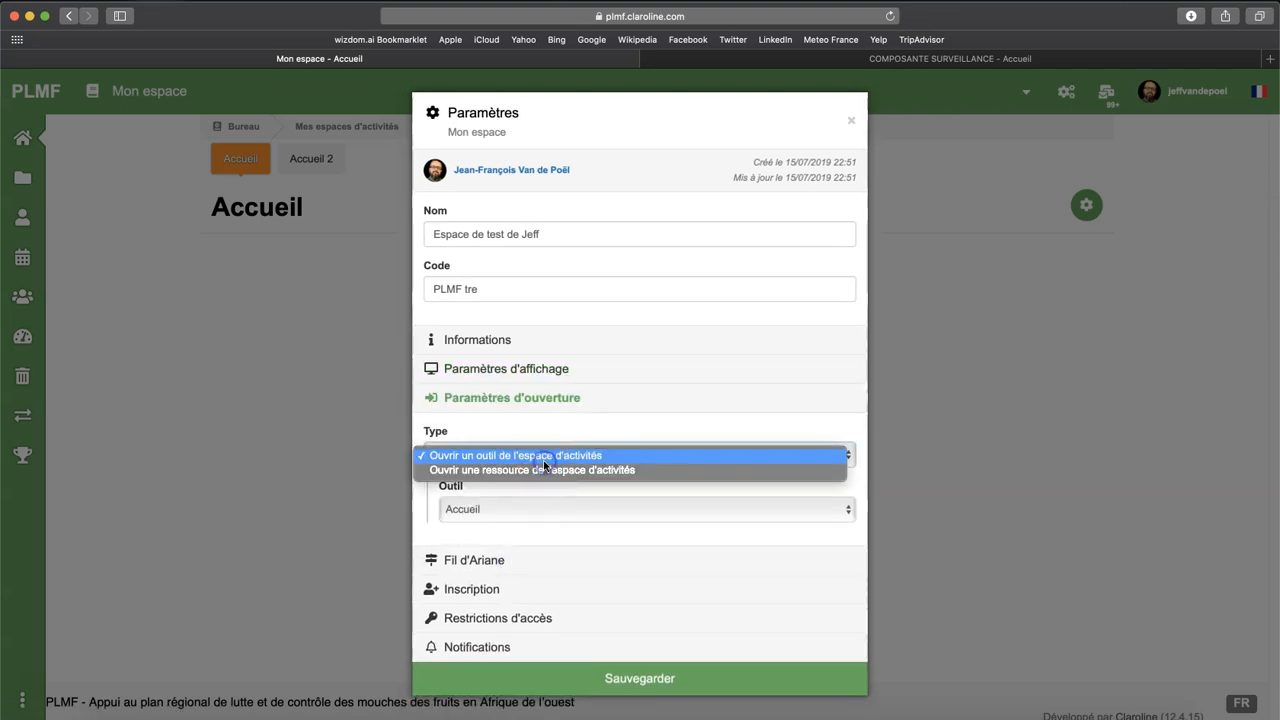
left_click(543, 460)
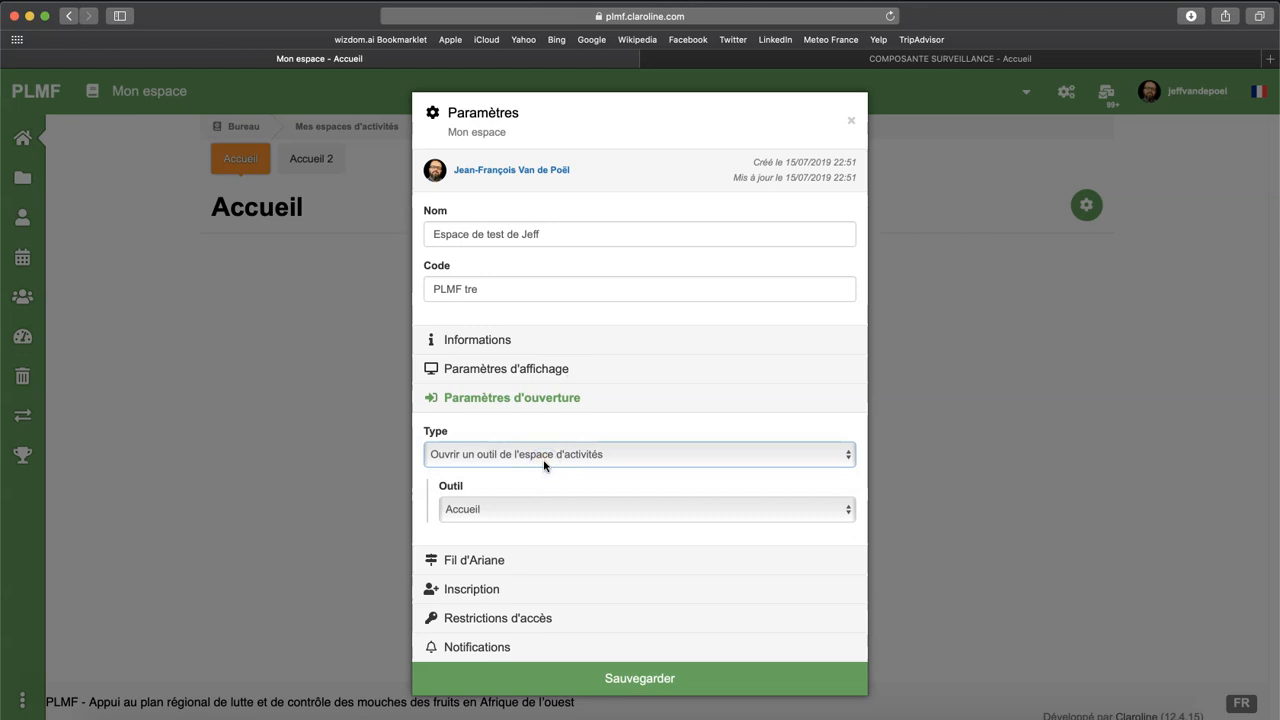
left_click(536, 511)
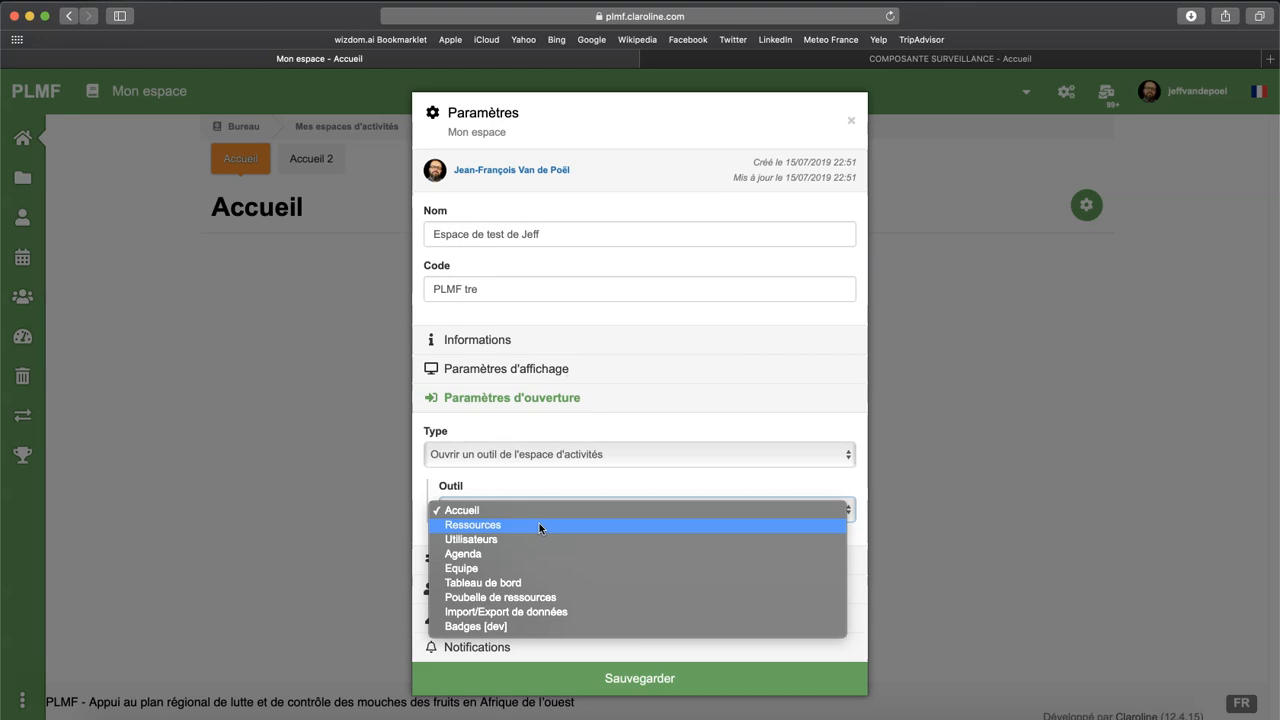
left_click(542, 519)
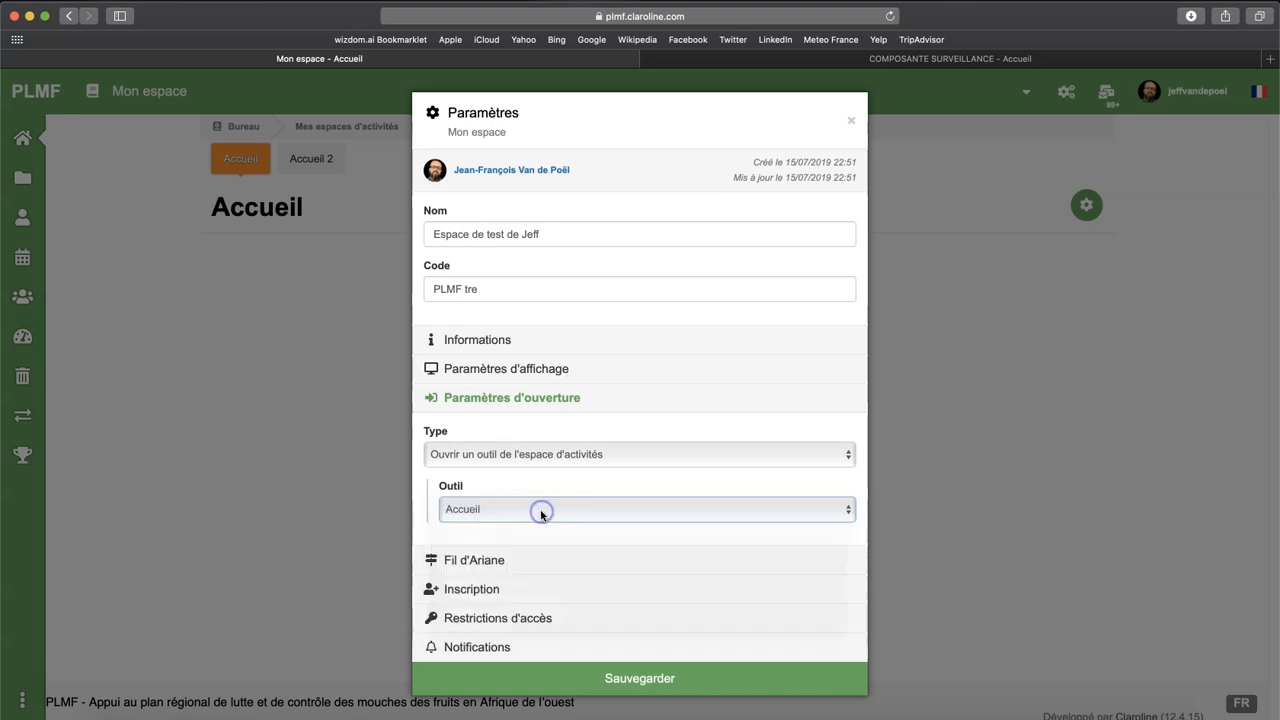
Examine the workspace's breadcrumb, registration and access restriction settings
left_click(490, 563)
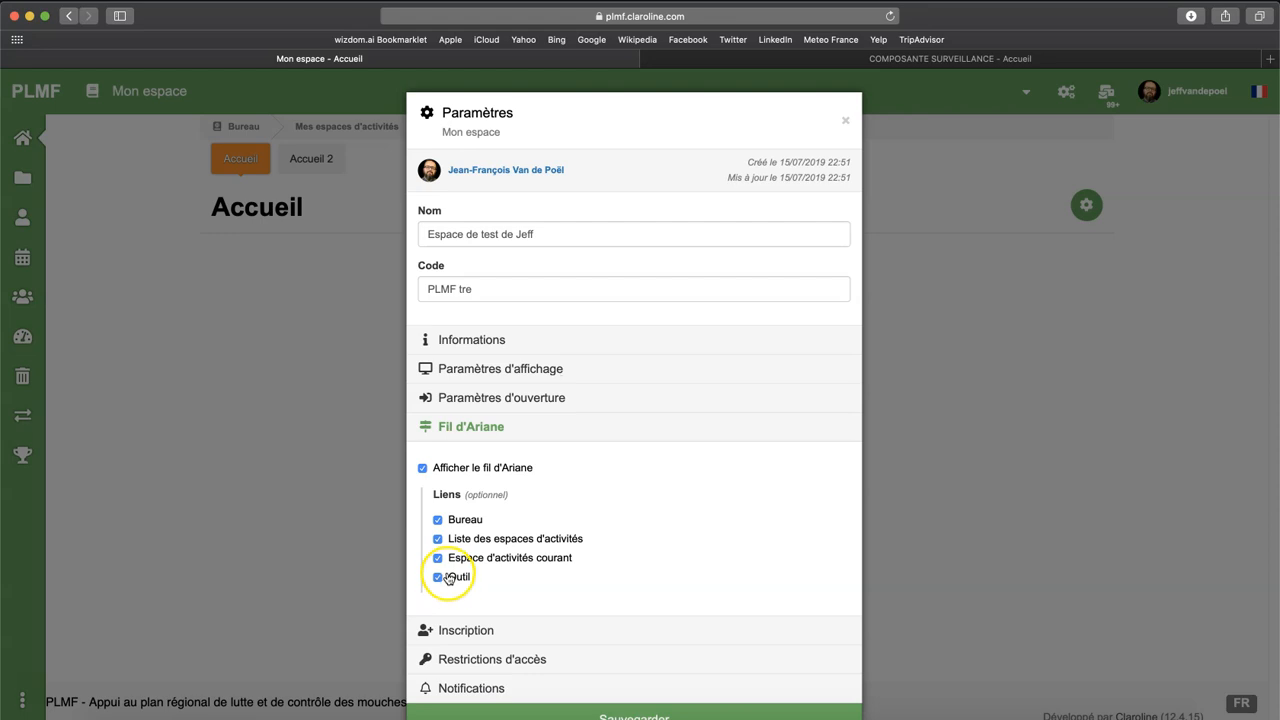
left_click(458, 638)
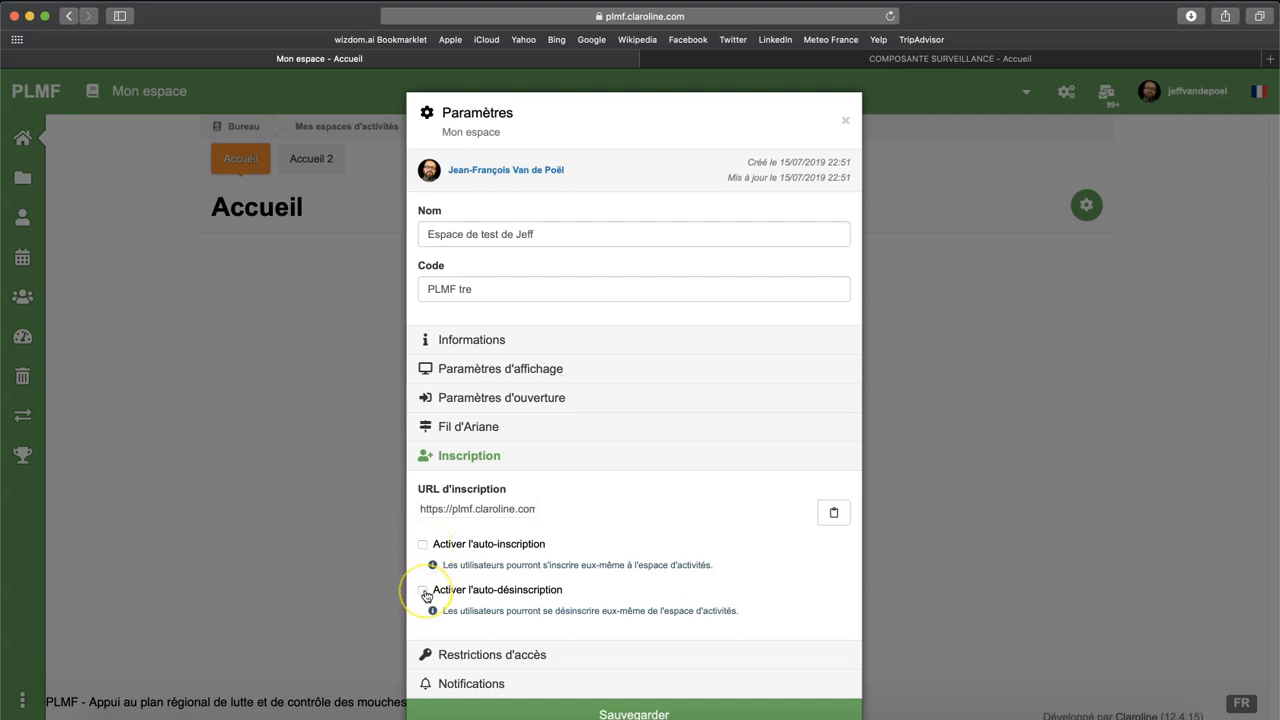
scroll(425, 596, "down", 1)
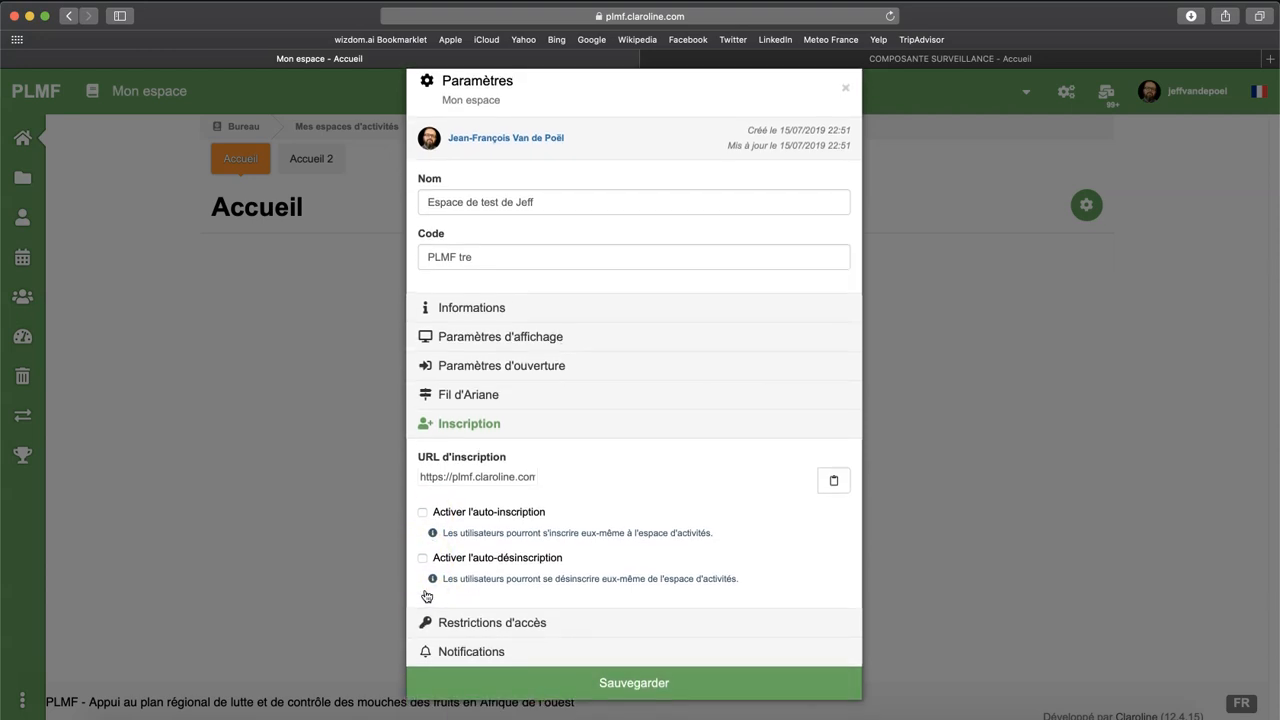
left_click(424, 618)
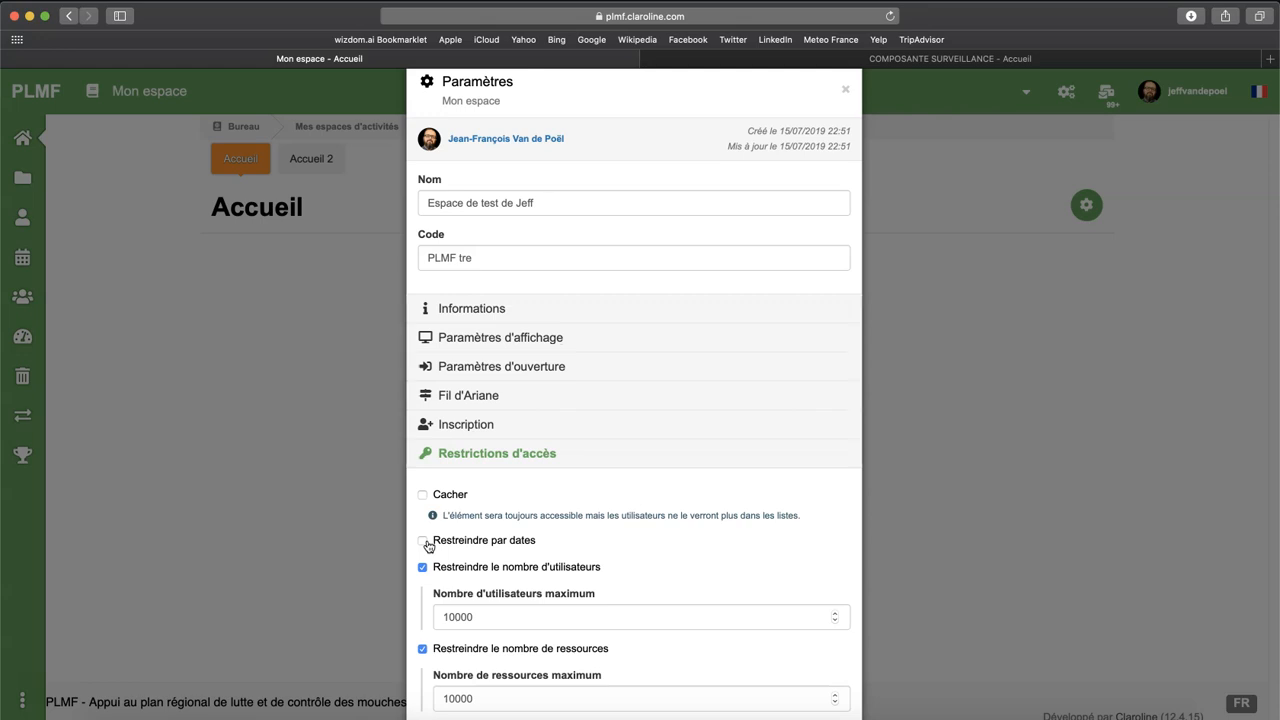
scroll(427, 545, "down", 5)
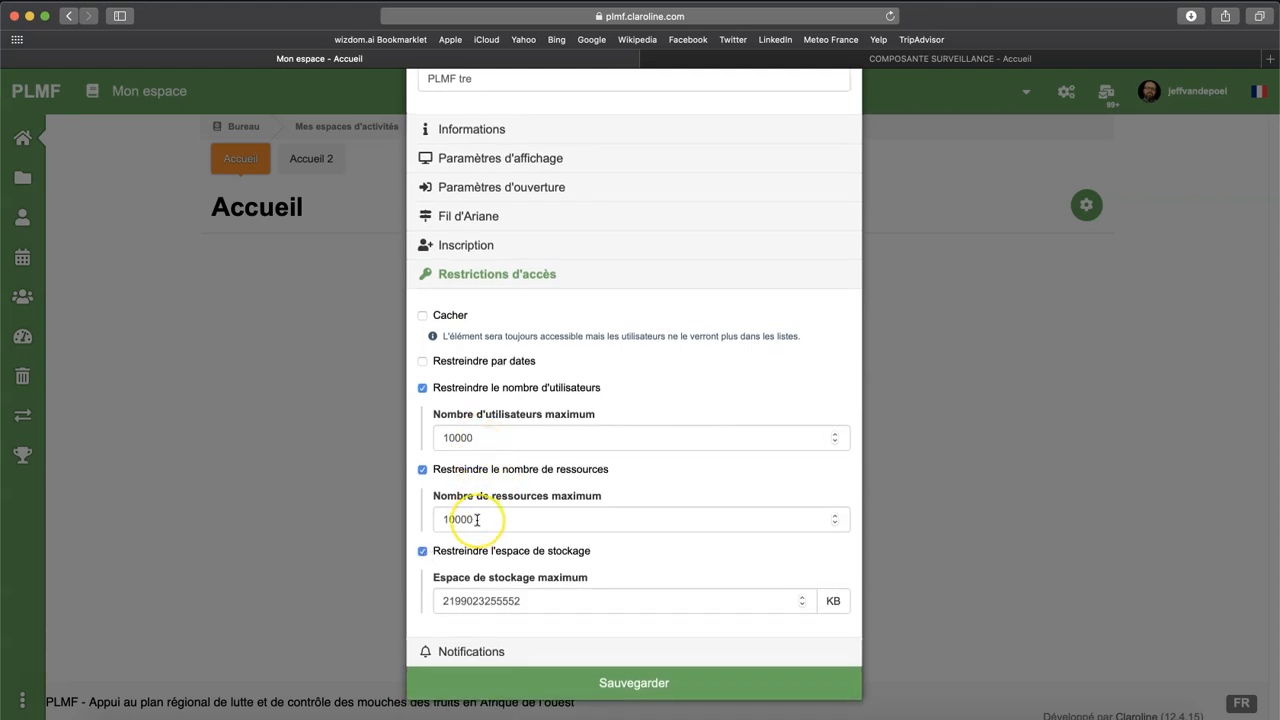
Enable notifications for the workspace and save its settings
left_click(474, 653)
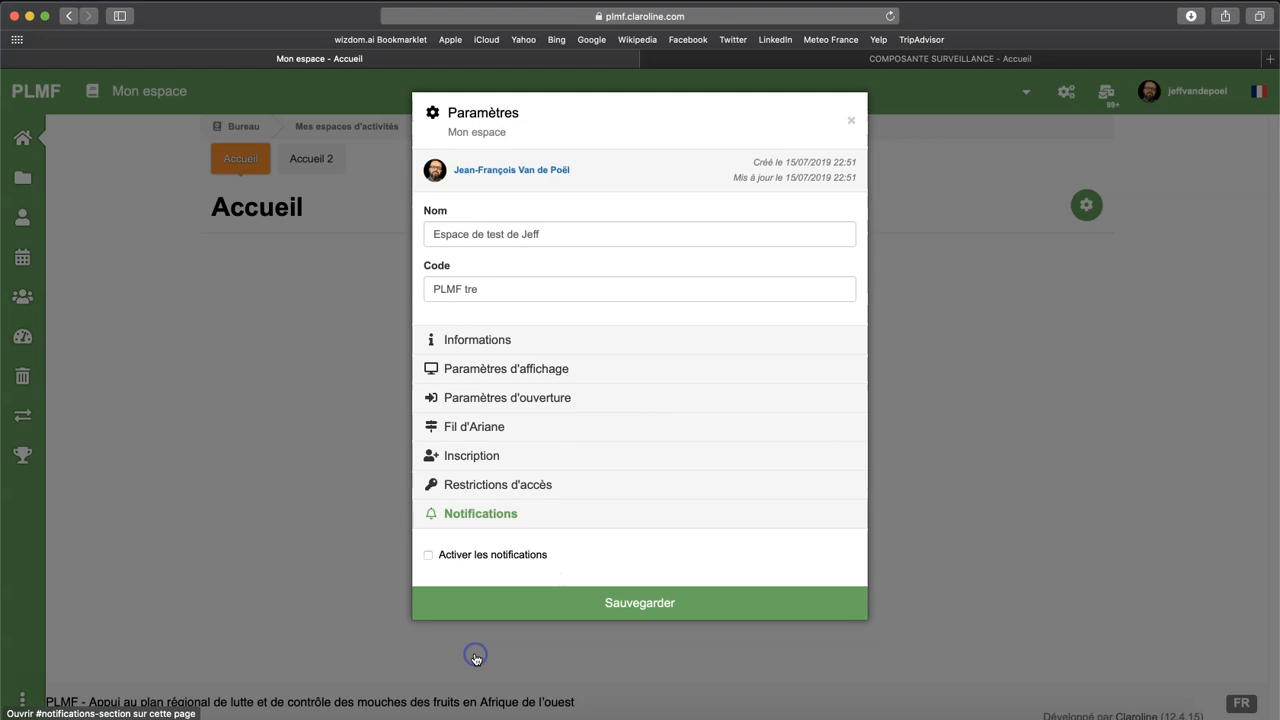
left_click(429, 556)
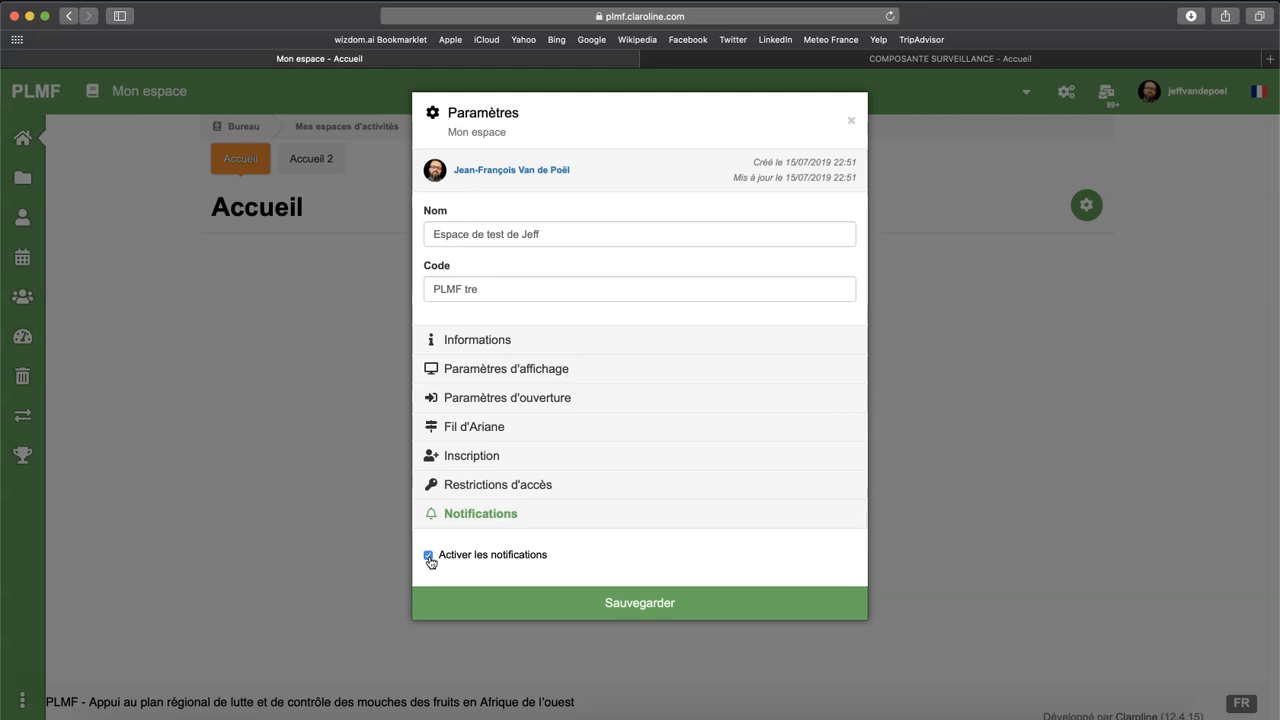
left_click(650, 603)
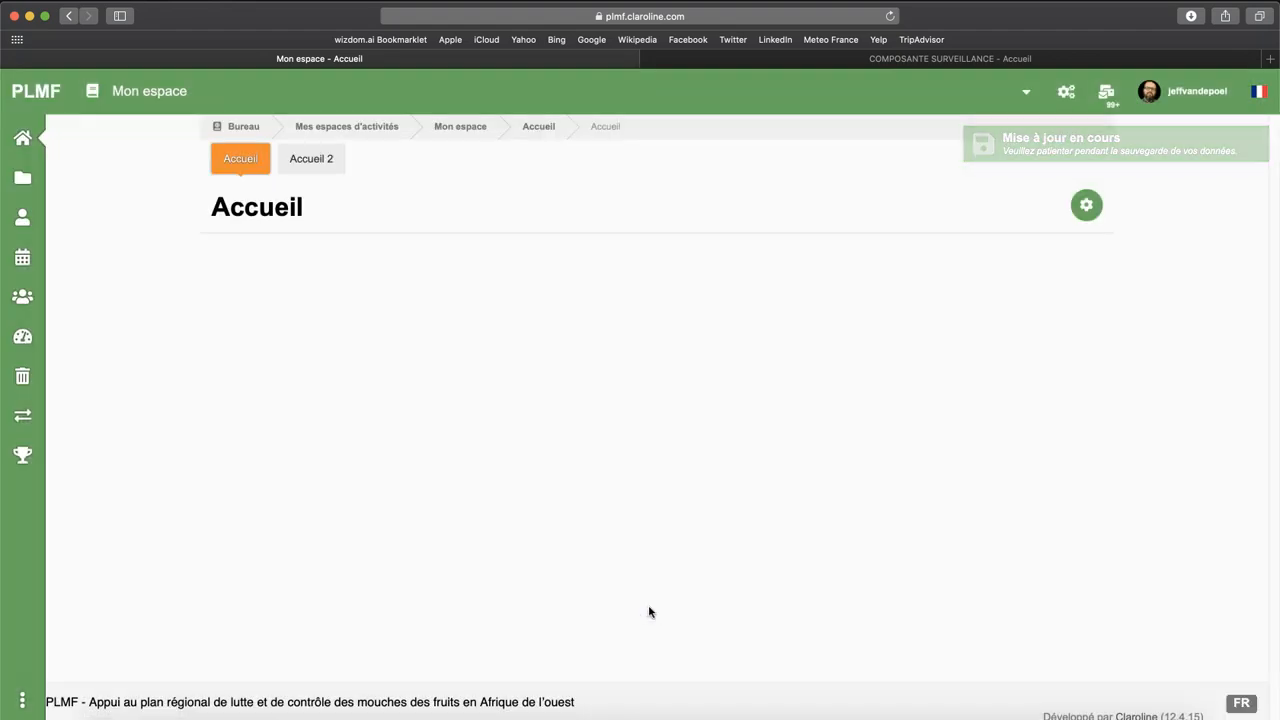